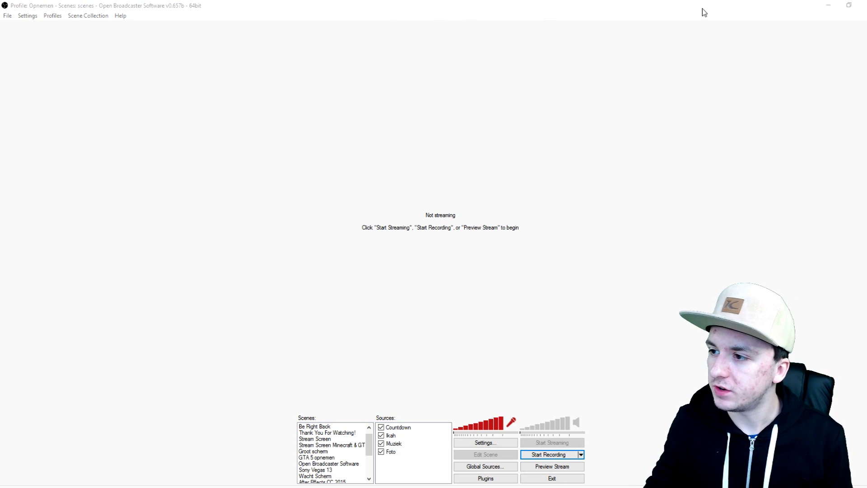
- Open the OBS Settings window, nudge it up and right, and inspect the Opnemen profile name
{"action": "left_click", "coordinate": [32, 16]}
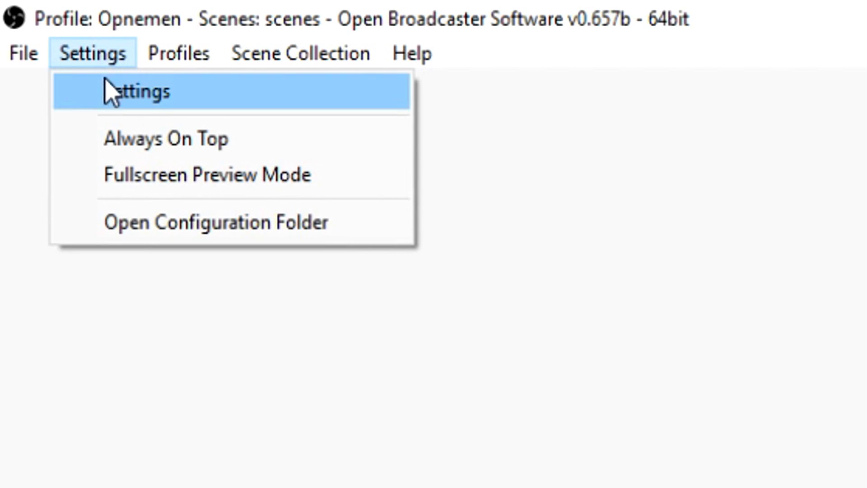
{"action": "left_click", "coordinate": [108, 90]}
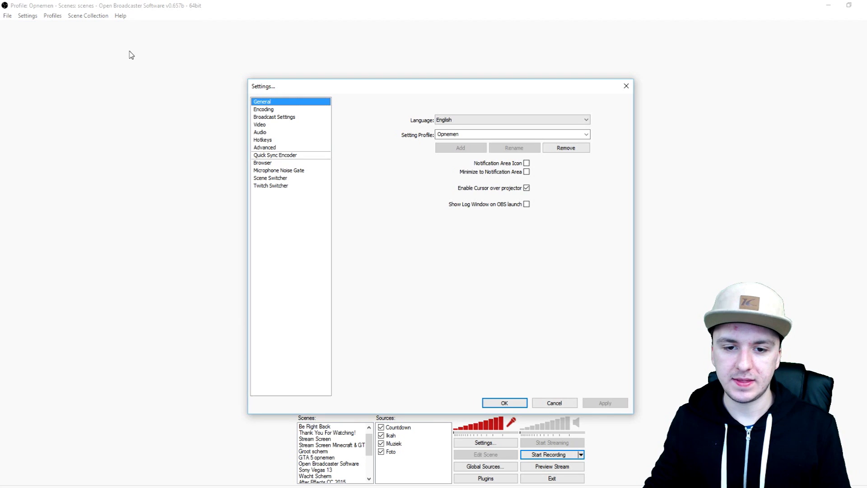
{"action": "left_click_drag", "start_coordinate": [324, 60], "coordinate": [327, 54]}
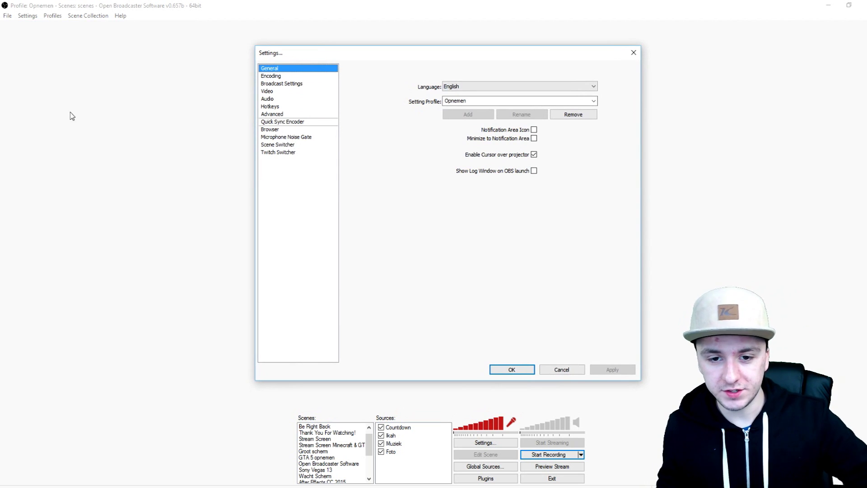
{"action": "left_click", "coordinate": [458, 86]}
{"action": "left_click", "coordinate": [407, 158]}
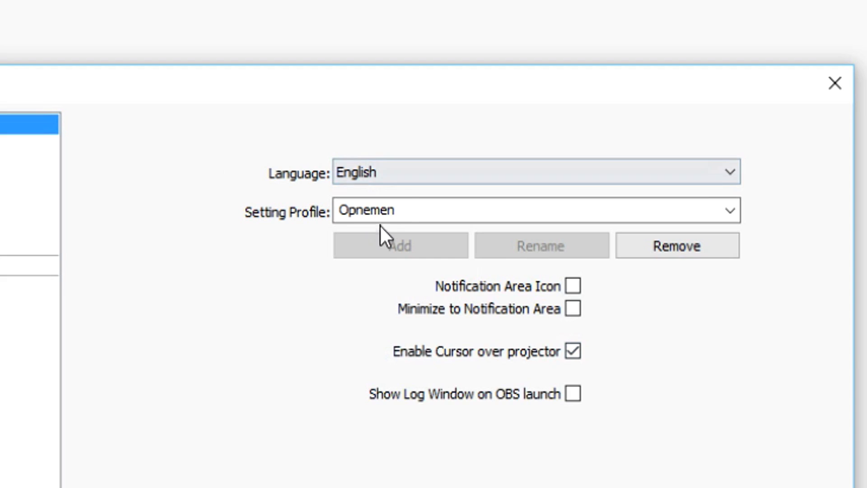
{"action": "left_click", "coordinate": [472, 101]}
{"action": "left_click", "coordinate": [506, 199]}
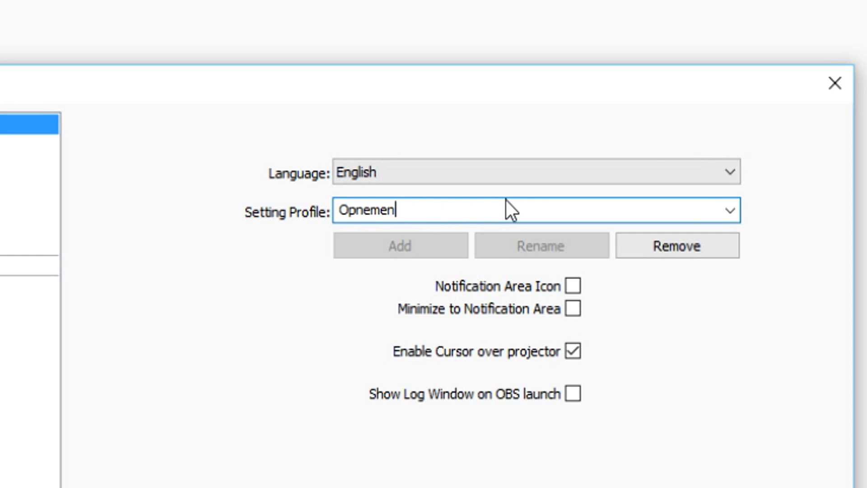
- Switch the setting profile to Streamen, then back to Opnemen
{"action": "left_click", "coordinate": [731, 210]}
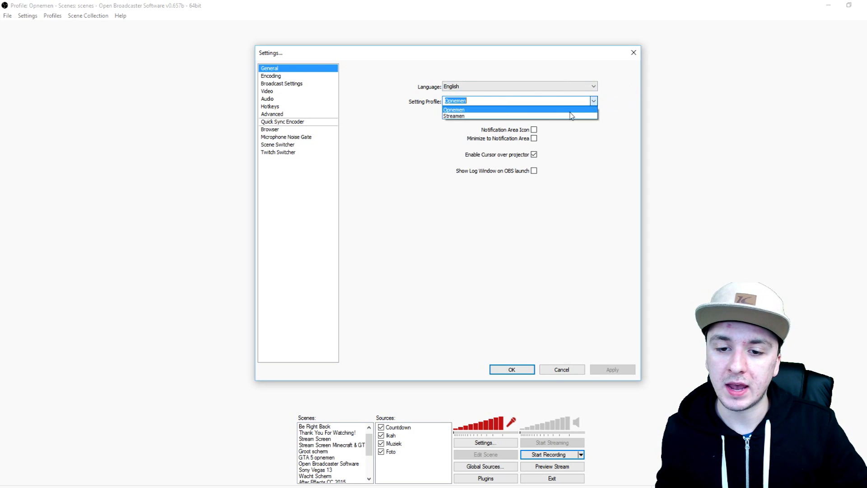
{"action": "left_click", "coordinate": [396, 110]}
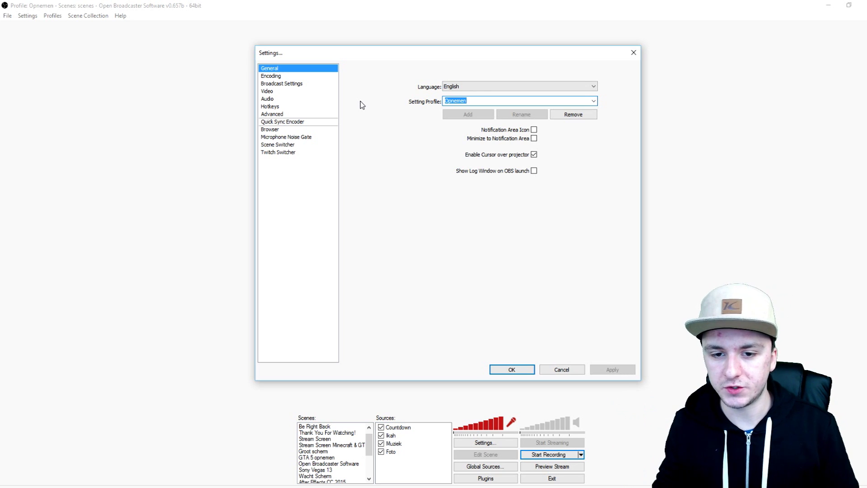
{"action": "left_click", "coordinate": [593, 101]}
{"action": "left_click", "coordinate": [591, 115]}
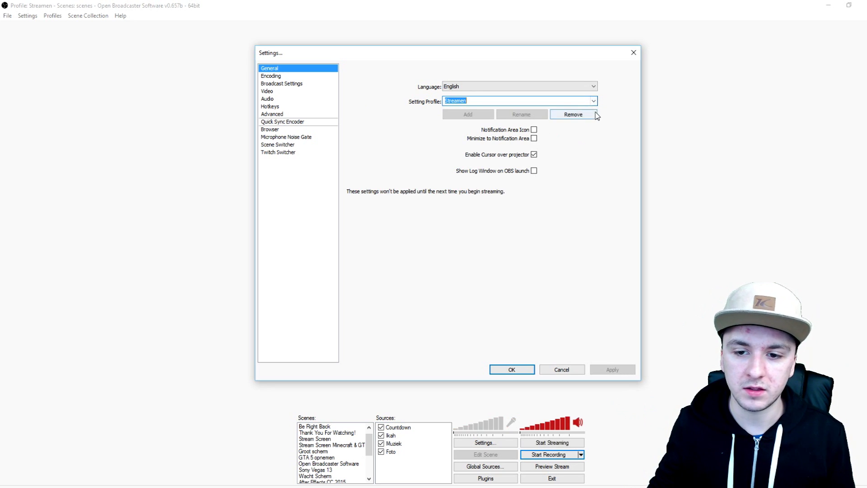
{"action": "left_click", "coordinate": [594, 101]}
{"action": "left_click", "coordinate": [583, 111]}
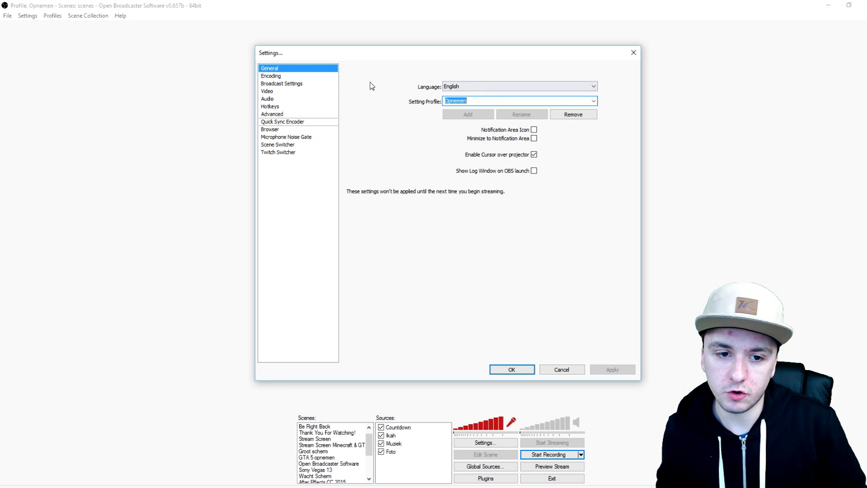
- On the Encoding page, try Max Bitrate 1000 then 1500 with trial Buffer Size values
{"action": "left_click", "coordinate": [299, 75]}
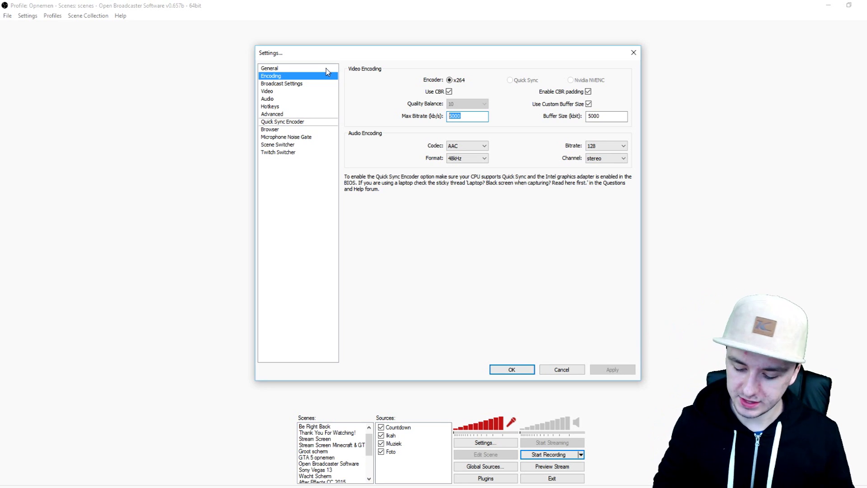
{"action": "type", "text": "1000"}
{"action": "key", "text": "Tab"}
{"action": "type", "text": "1"}
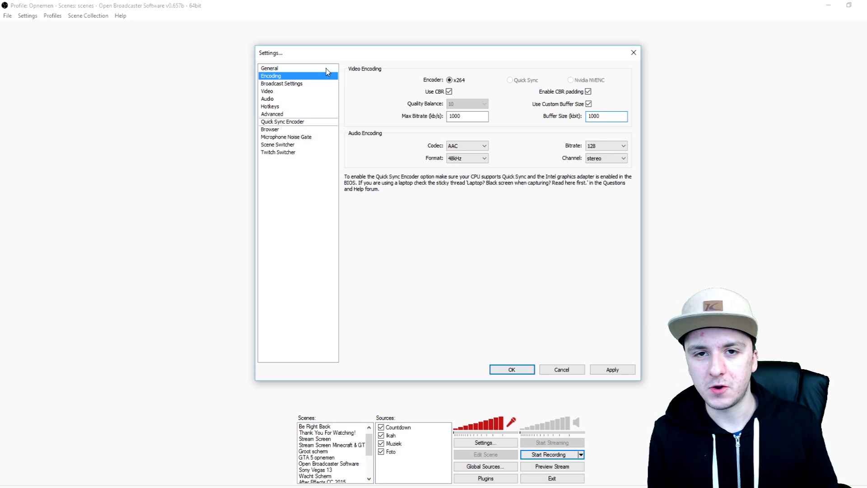
{"action": "double_click", "coordinate": [468, 116]}
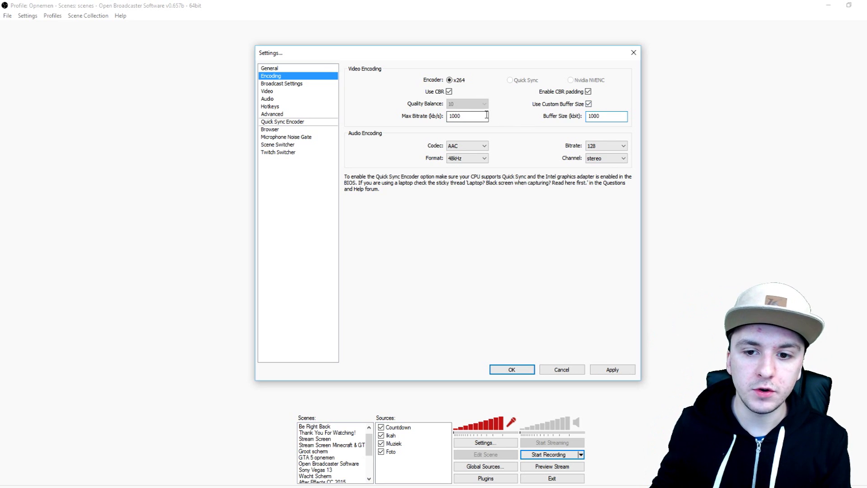
{"action": "key", "text": "BackSpace"}
{"action": "type", "text": "15"}
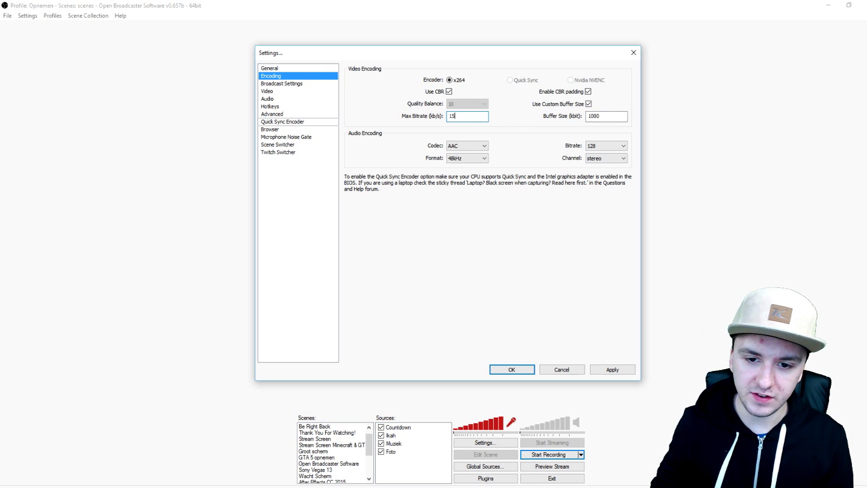
{"action": "type", "text": "00"}
{"action": "double_click", "coordinate": [606, 116]}
{"action": "type", "text": "15"}
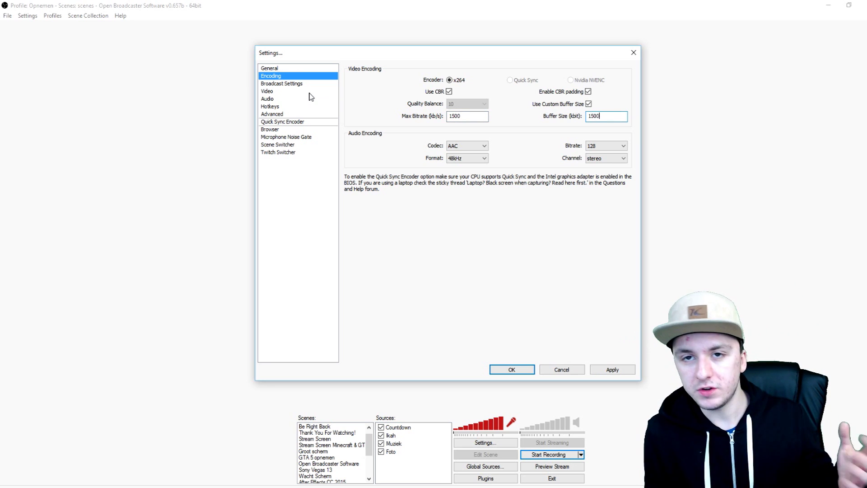
- Settle on a Max Bitrate of 5000 and a Buffer Size of 5000
{"action": "double_click", "coordinate": [483, 116]}
{"action": "key", "text": "BackSpace"}
{"action": "type", "text": "23"}
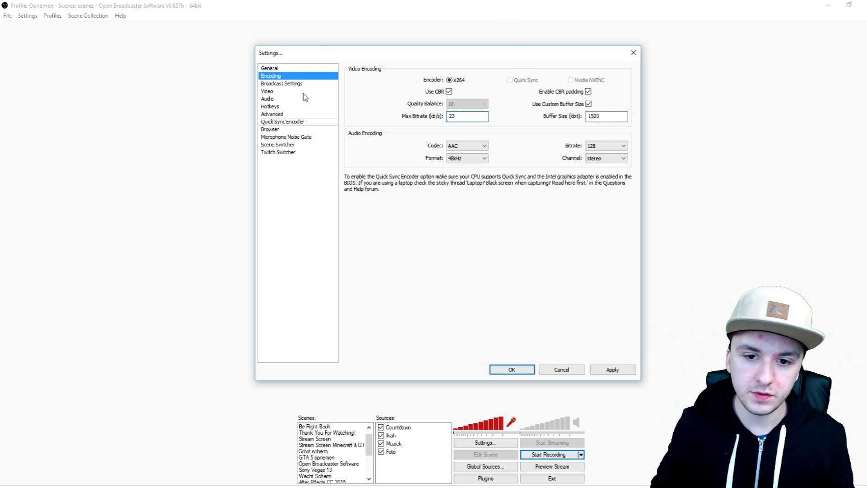
{"action": "key", "text": "BackSpace"}
{"action": "type", "text": "200"}
{"action": "key", "text": "BackSpace"}
{"action": "key", "text": "BackSpace"}
{"action": "key", "text": "BackSpace"}
{"action": "type", "text": "00"}
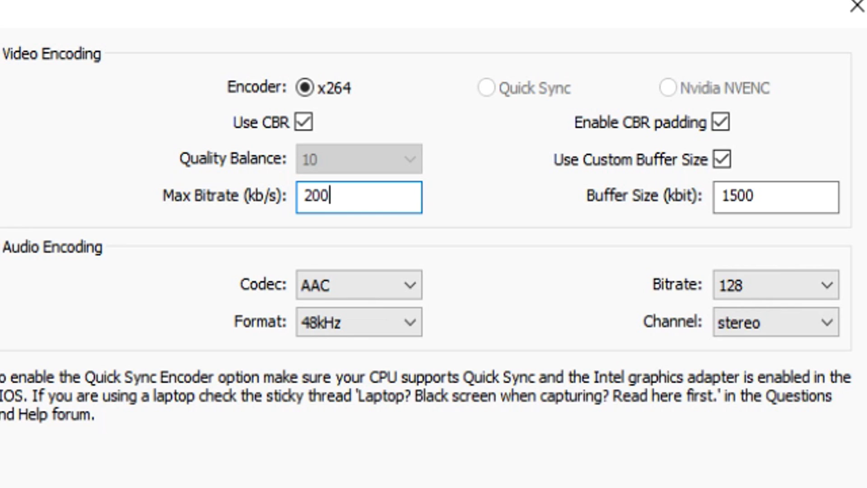
{"action": "type", "text": "0"}
{"action": "key", "text": "BackSpace"}
{"action": "key", "text": "BackSpace"}
{"action": "key", "text": "BackSpace"}
{"action": "type", "text": "500"}
{"action": "key", "text": "BackSpace"}
{"action": "key", "text": "BackSpace"}
{"action": "key", "text": "BackSpace"}
{"action": "key", "text": "BackSpace"}
{"action": "type", "text": "3000"}
{"action": "key", "text": "BackSpace"}
{"action": "key", "text": "BackSpace"}
{"action": "key", "text": "BackSpace"}
{"action": "key", "text": "BackSpace"}
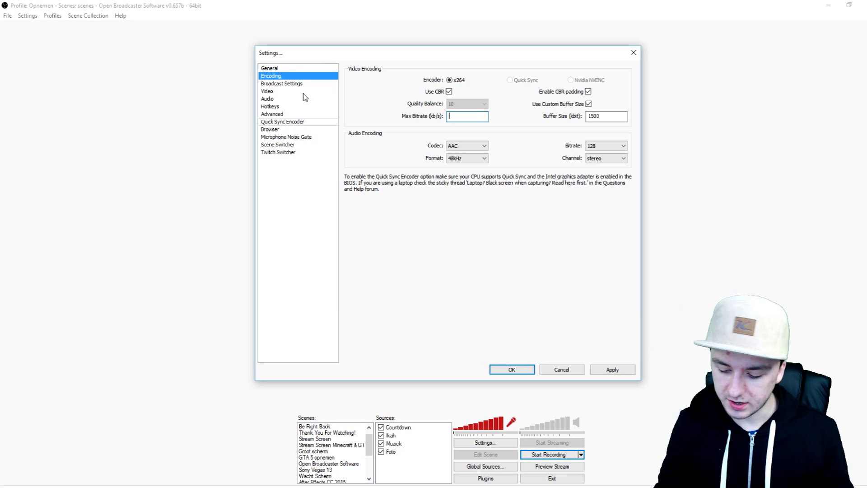
{"action": "type", "text": "5000"}
{"action": "key", "text": "Tab"}
{"action": "type", "text": "50000"}
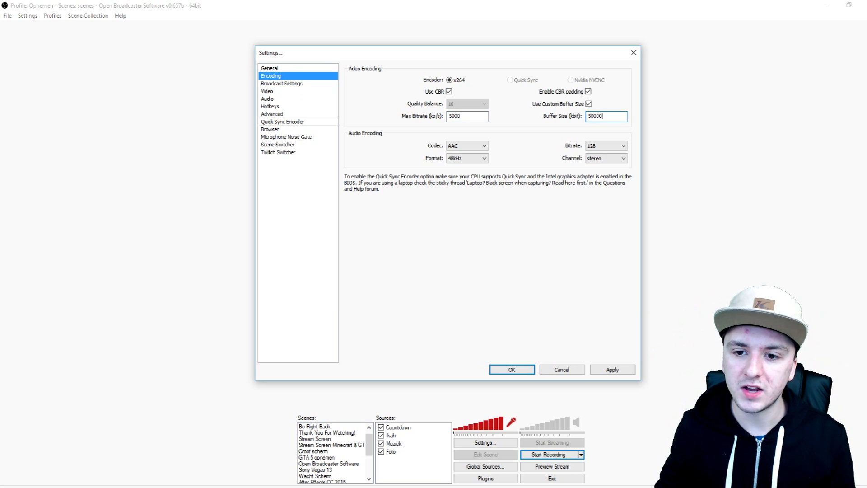
{"action": "key", "text": "BackSpace"}
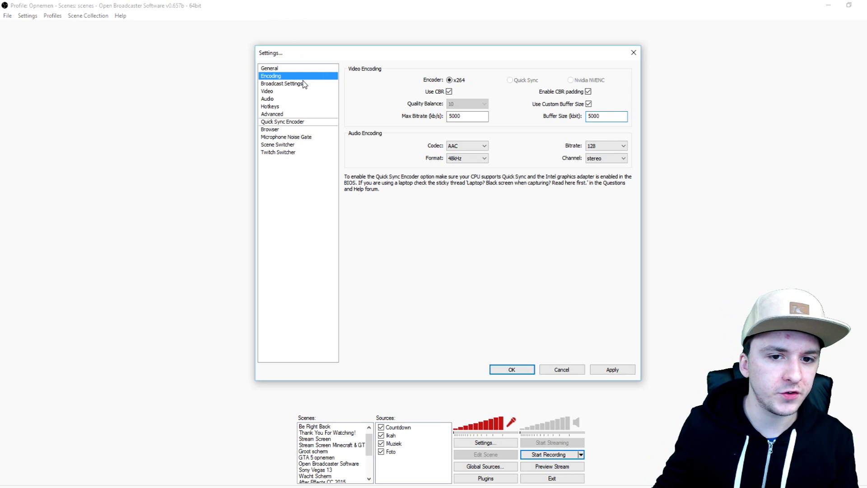
- Apply the encoding changes and set the recording file name to 'video' via File Path
{"action": "left_click", "coordinate": [303, 84]}
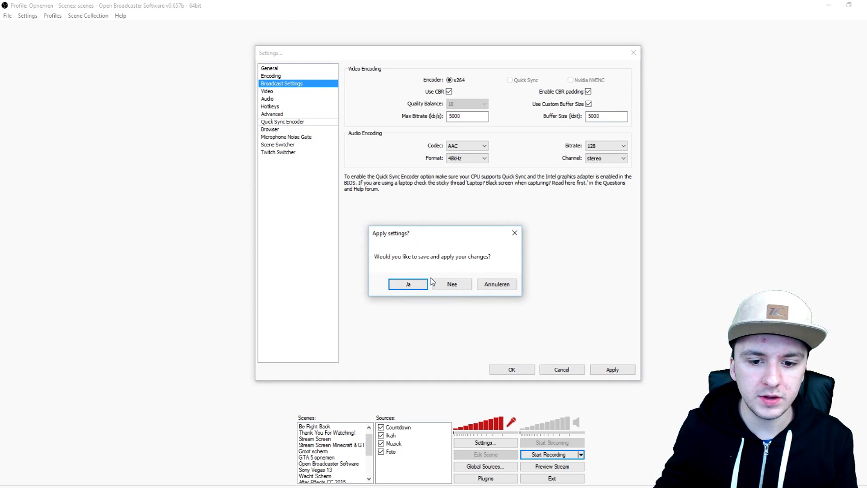
{"action": "left_click", "coordinate": [449, 285]}
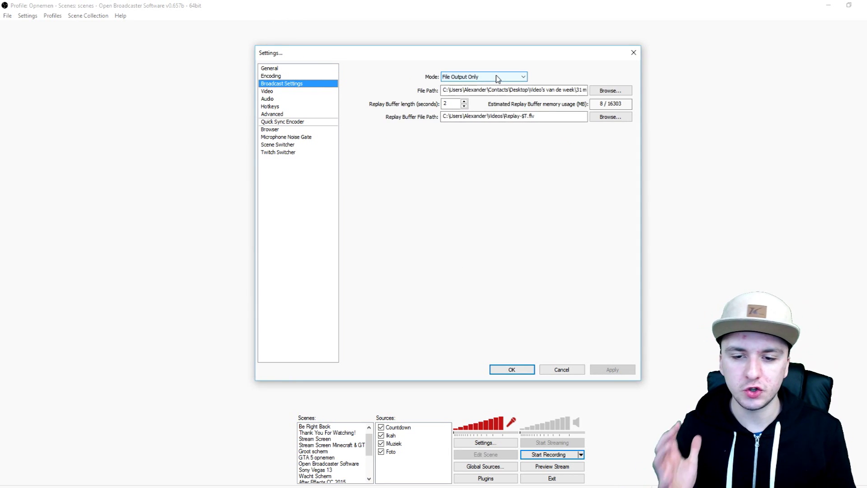
{"action": "left_click", "coordinate": [605, 91]}
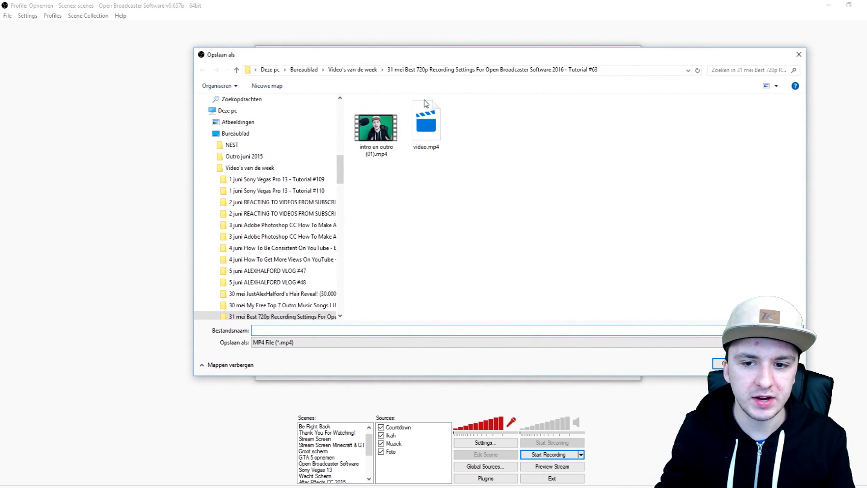
{"action": "type", "text": "video"}
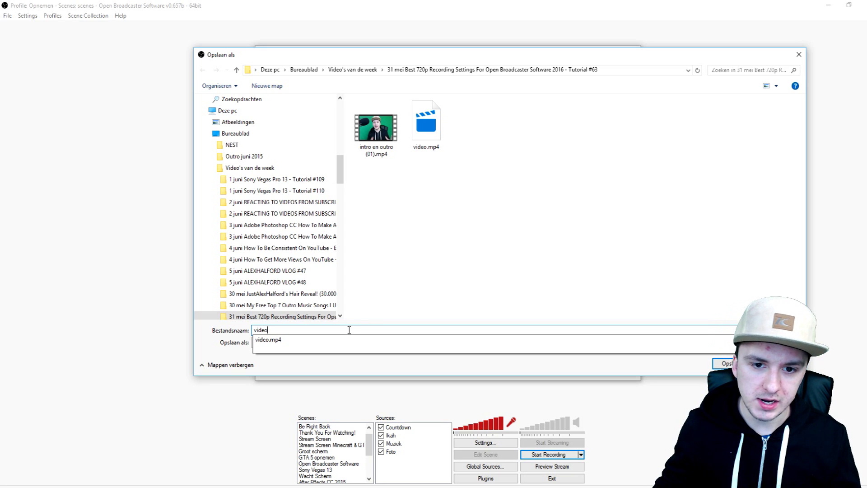
{"action": "key", "text": "Return"}
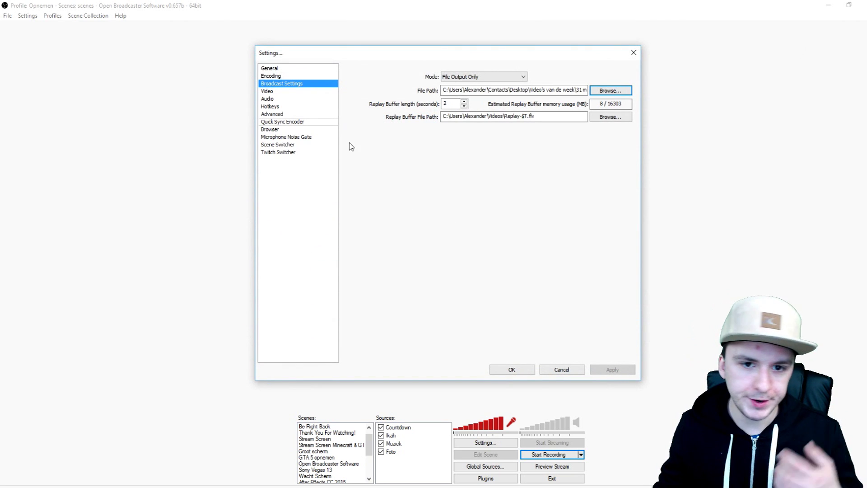
{"action": "left_click", "coordinate": [294, 94]}
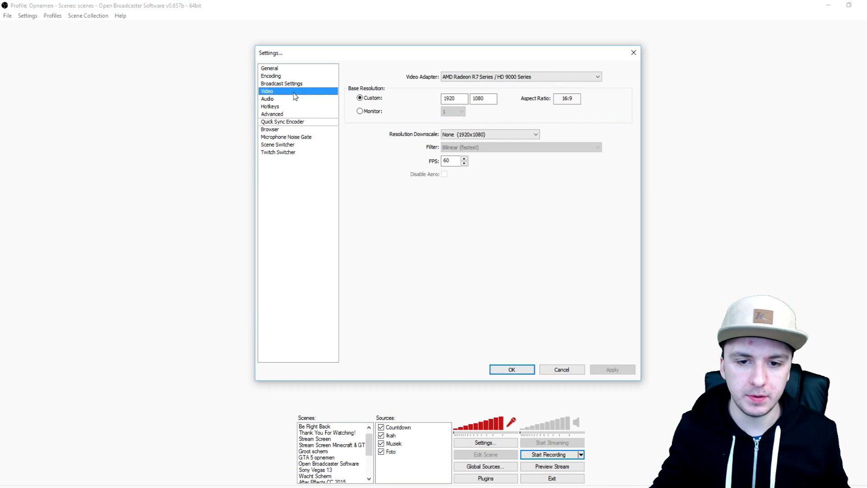
- Set the custom base resolution to 1280x720 with Resolution Downscale left at None
{"action": "left_click", "coordinate": [482, 78]}
{"action": "left_click", "coordinate": [482, 85]}
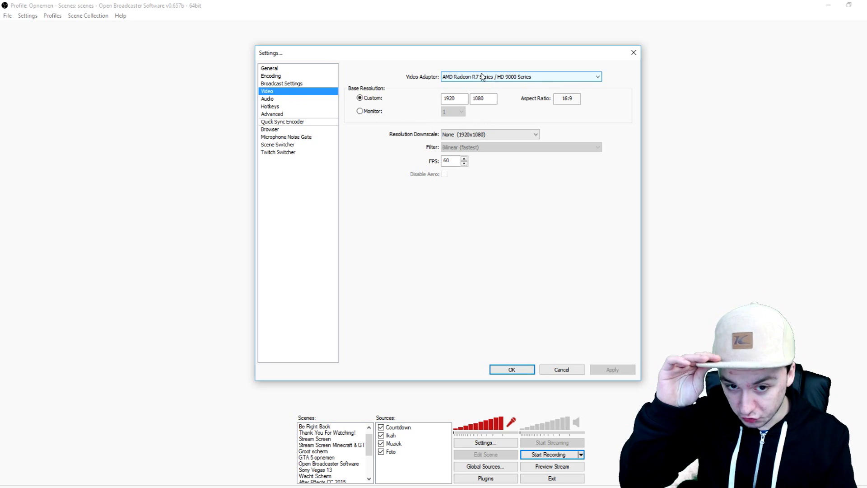
{"action": "double_click", "coordinate": [452, 99]}
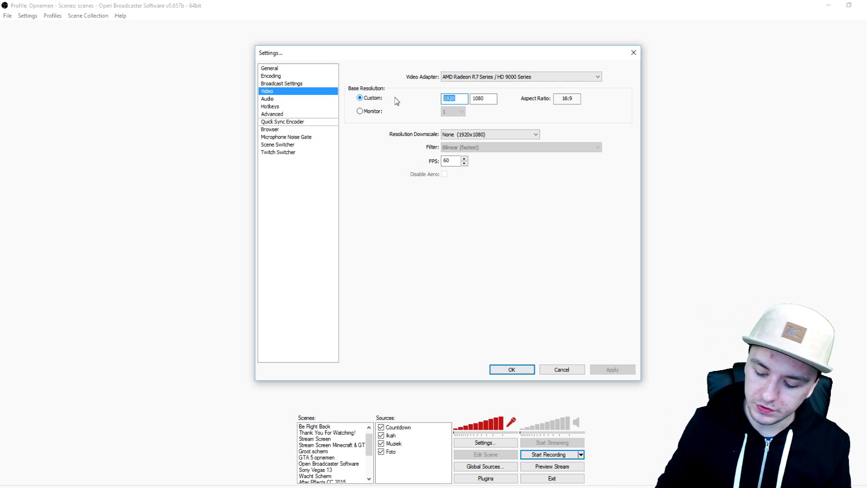
{"action": "type", "text": "128"}
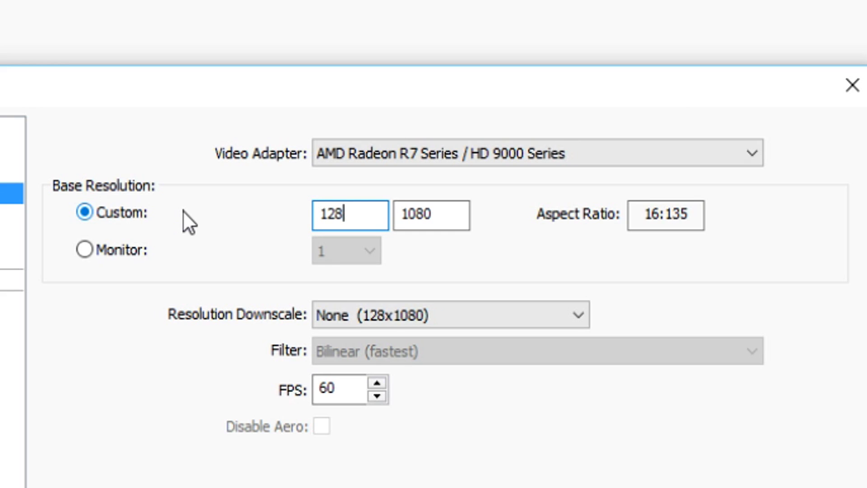
{"action": "type", "text": "0"}
{"action": "key", "text": "Tab"}
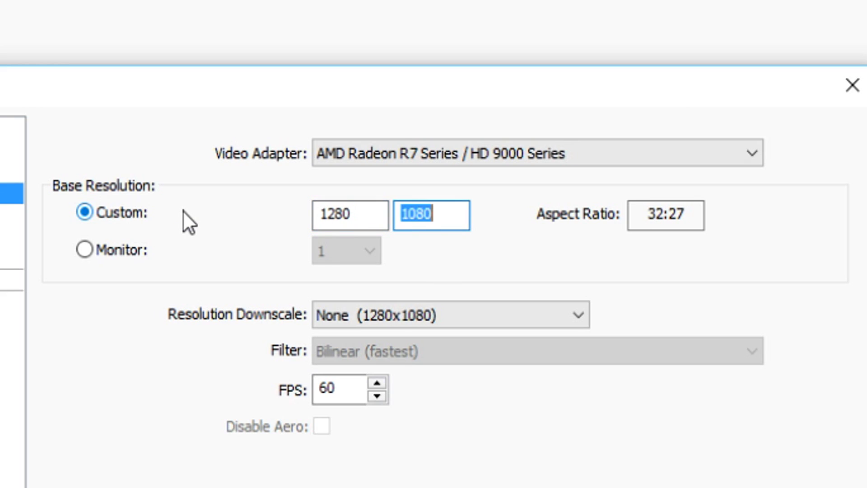
{"action": "type", "text": "720"}
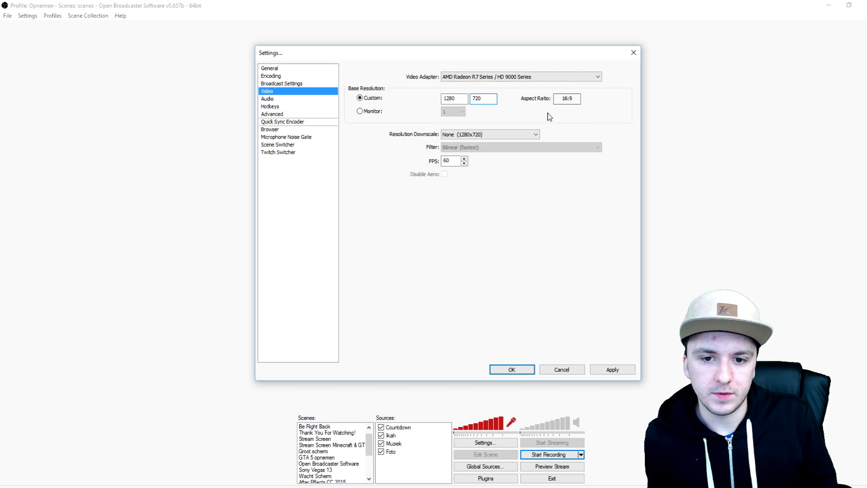
{"action": "left_click", "coordinate": [508, 134]}
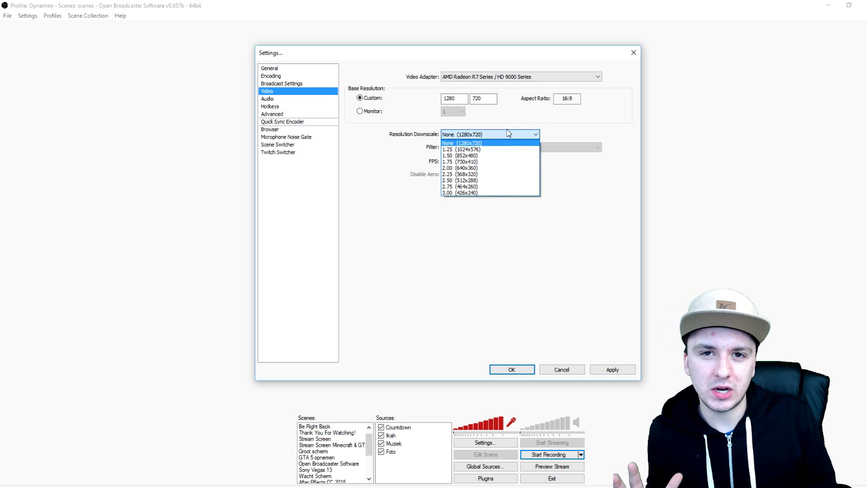
{"action": "left_click", "coordinate": [503, 124]}
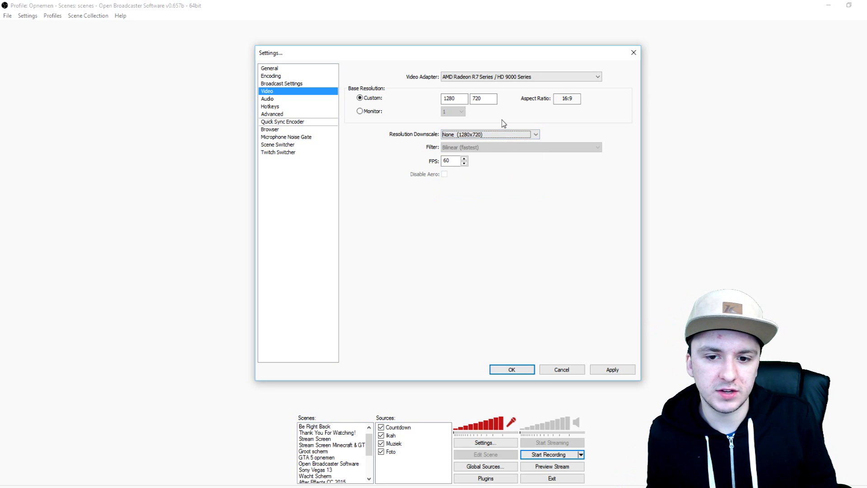
- Set the FPS to 60 after trying 30 and 50
{"action": "double_click", "coordinate": [462, 161]}
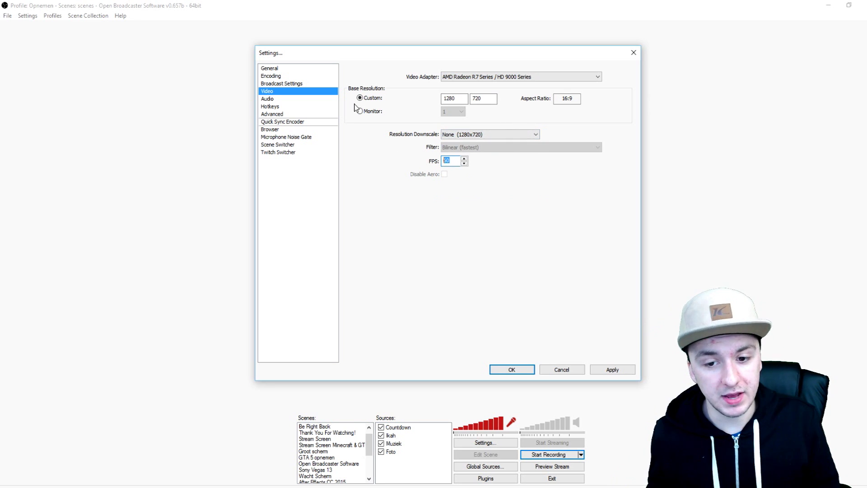
{"action": "type", "text": "30"}
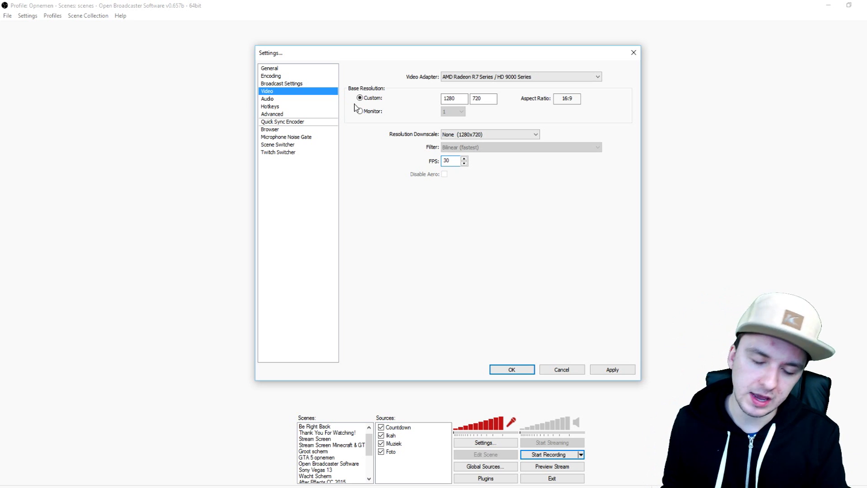
{"action": "key", "text": "BackSpace"}
{"action": "key", "text": "BackSpace"}
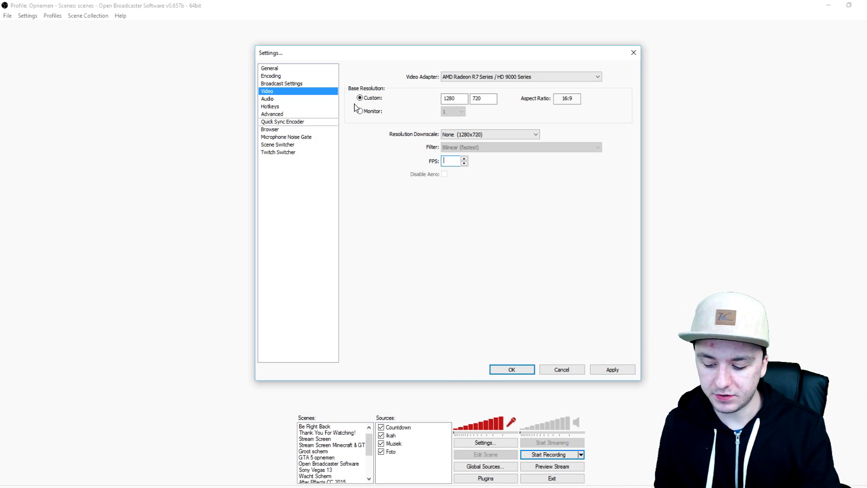
{"action": "type", "text": "50"}
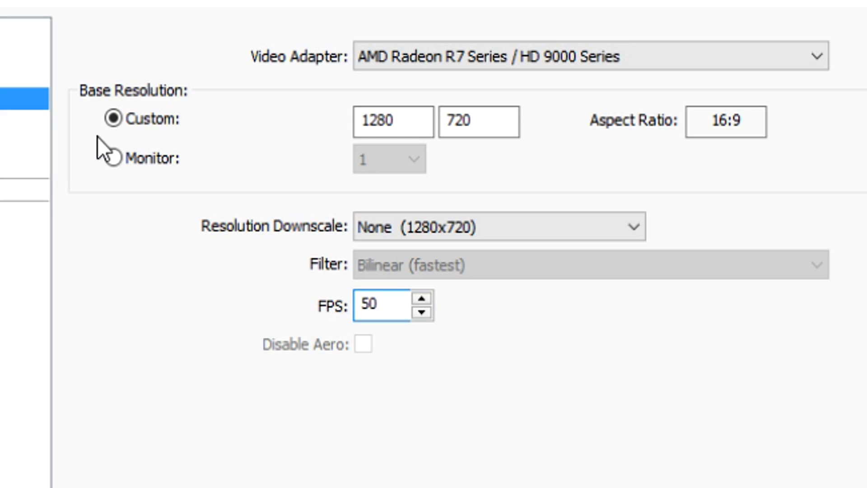
{"action": "key", "text": "BackSpace"}
{"action": "key", "text": "BackSpace"}
{"action": "type", "text": "60"}
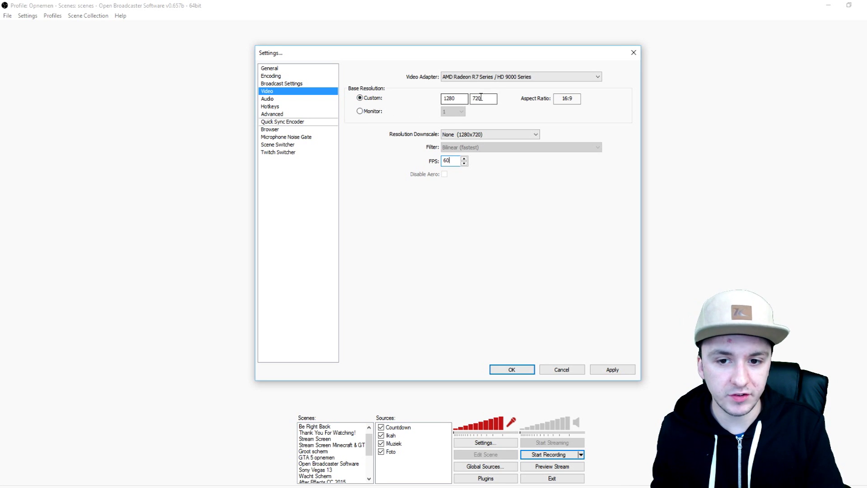
- Pick Realtek speakers as Desktop Audio Device and keep Samson C01U Pro Mic as Microphone
{"action": "left_click", "coordinate": [284, 99]}
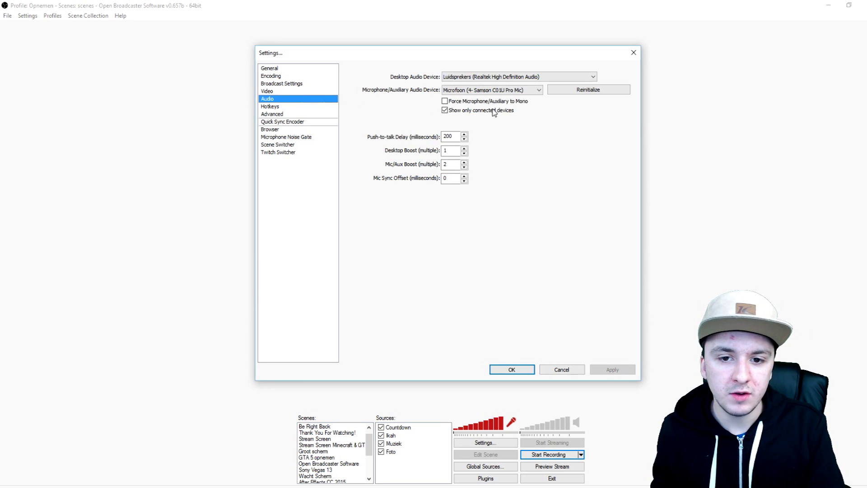
{"action": "left_click", "coordinate": [490, 78]}
{"action": "left_click", "coordinate": [491, 78]}
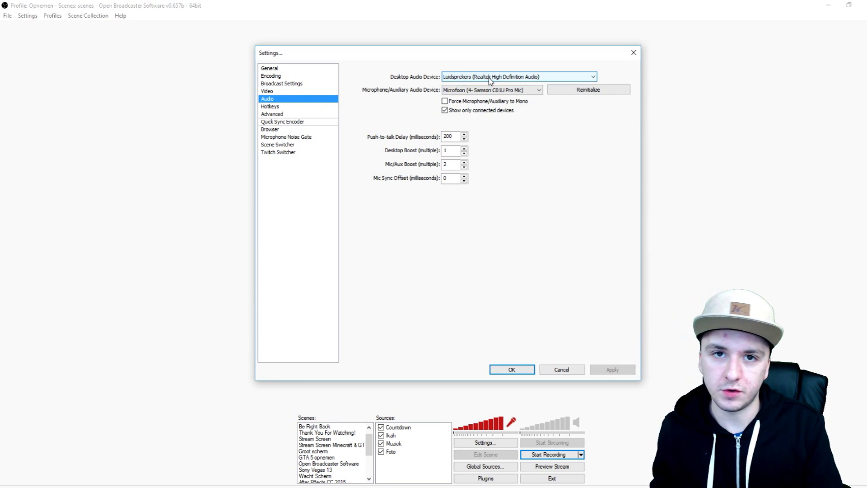
{"action": "left_click", "coordinate": [490, 79]}
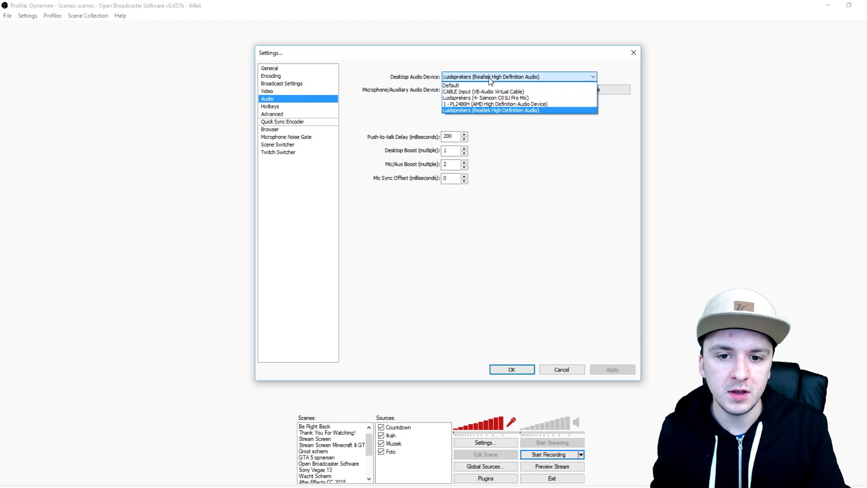
{"action": "left_click", "coordinate": [500, 113]}
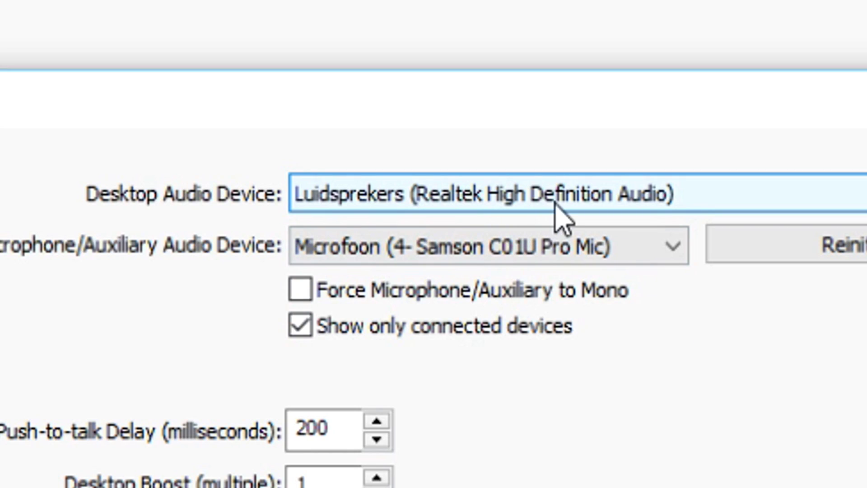
{"action": "left_click", "coordinate": [479, 231]}
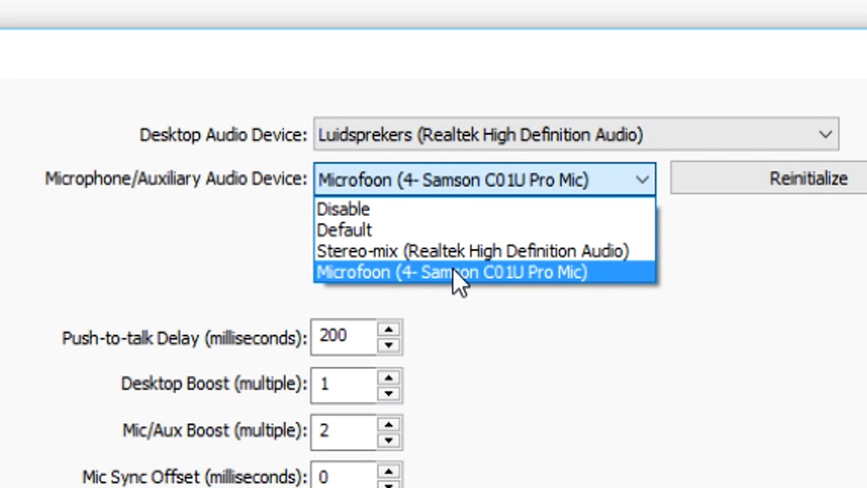
{"action": "left_click", "coordinate": [454, 272]}
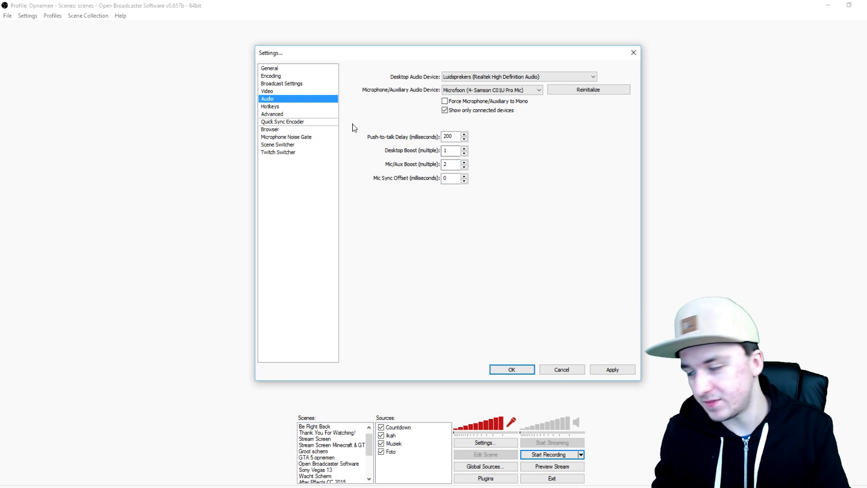
- Decline applying the audio changes, review the hotkeys, and show the Advanced page
{"action": "left_click", "coordinate": [321, 106]}
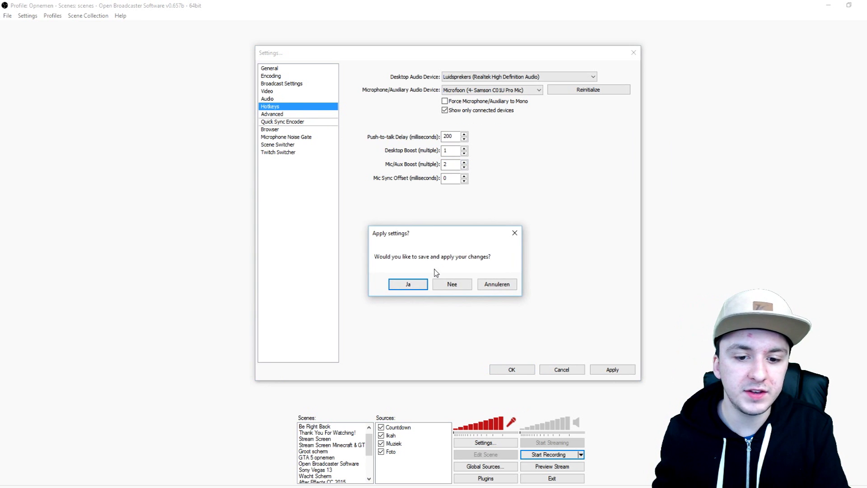
{"action": "left_click", "coordinate": [446, 283]}
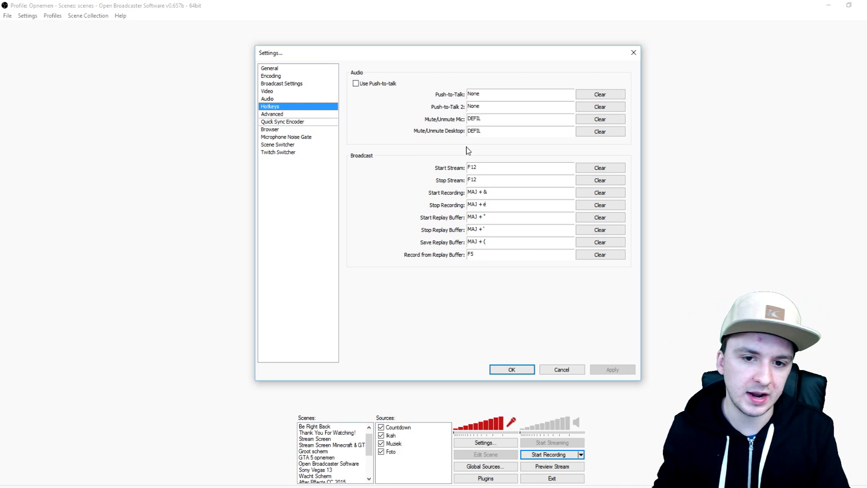
{"action": "left_click", "coordinate": [315, 116]}
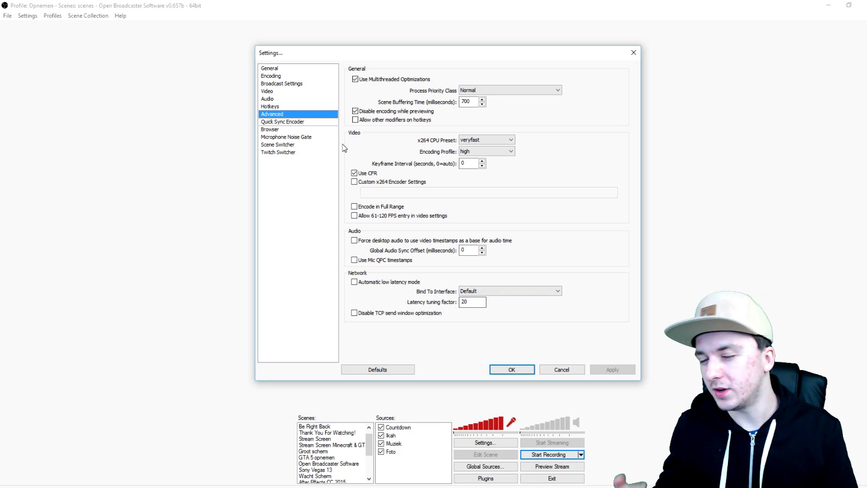
- Preview the microphone level on the Microphone Noise Gate page, then stop the preview
{"action": "left_click", "coordinate": [278, 122]}
{"action": "left_click", "coordinate": [280, 129]}
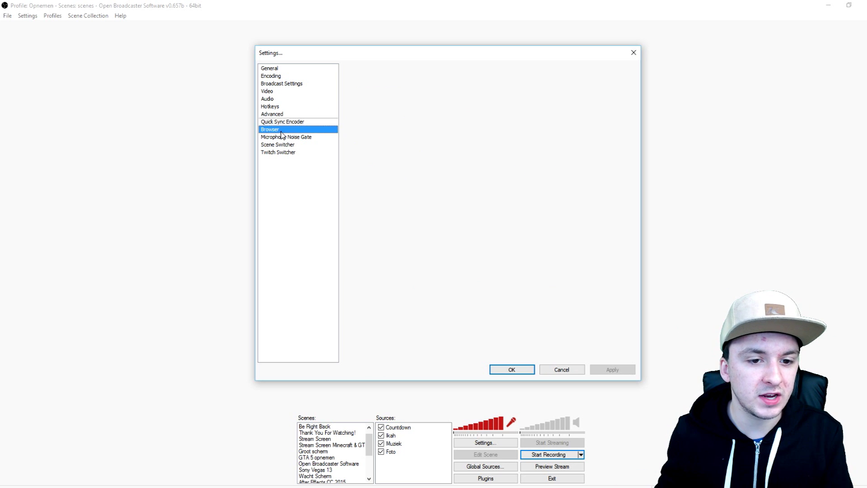
{"action": "left_click", "coordinate": [287, 136]}
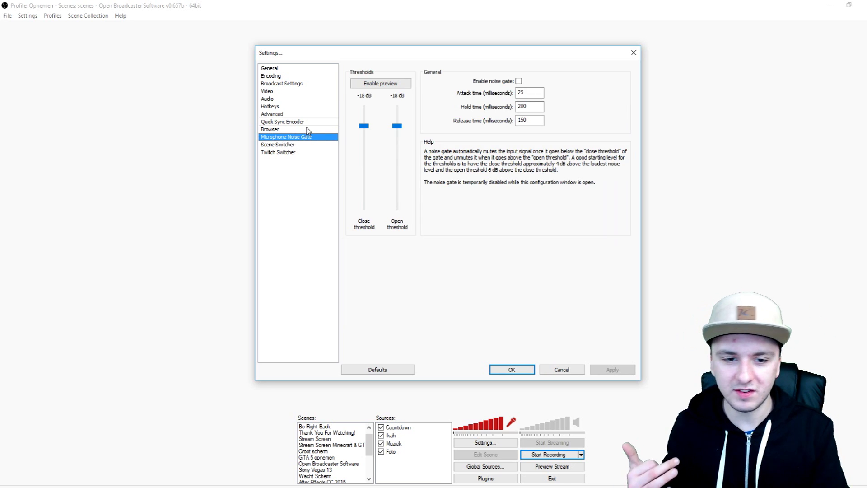
{"action": "left_click", "coordinate": [396, 85]}
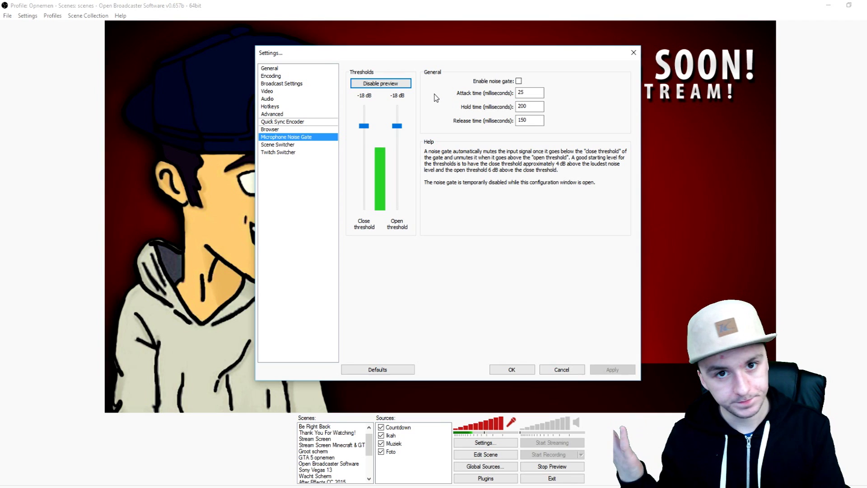
{"action": "left_click", "coordinate": [394, 83]}
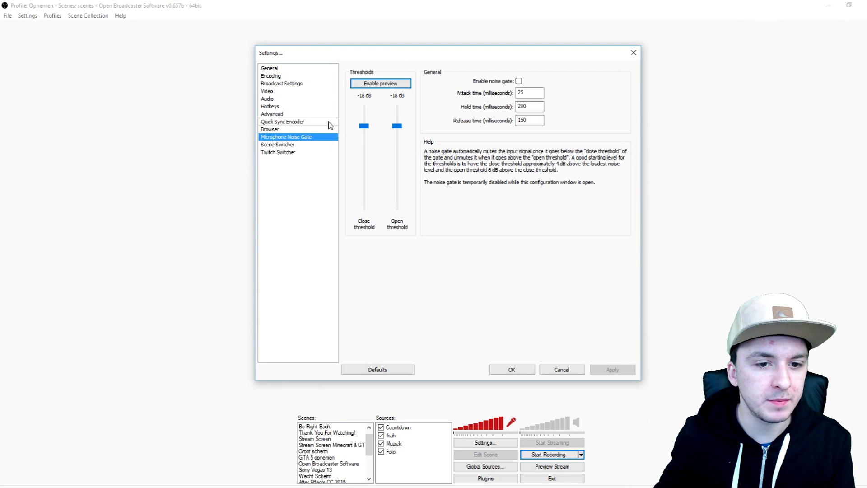
{"action": "left_click", "coordinate": [316, 68]}
- Show the Broadcast Settings page with File Output Only mode and the recording file path
{"action": "left_click", "coordinate": [311, 77]}
{"action": "left_click", "coordinate": [300, 83]}
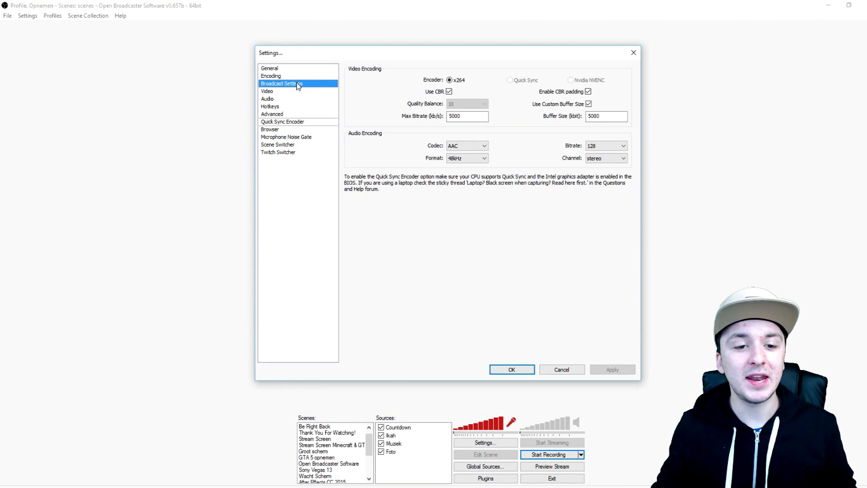